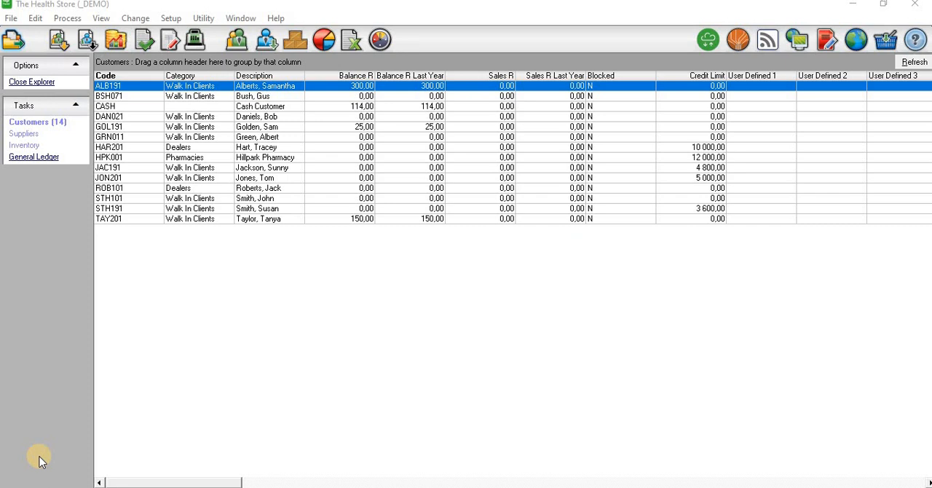
- Open customer document processing and choose Tax Invoice as the document type
{"action": "left_click", "coordinate": [66, 20]}
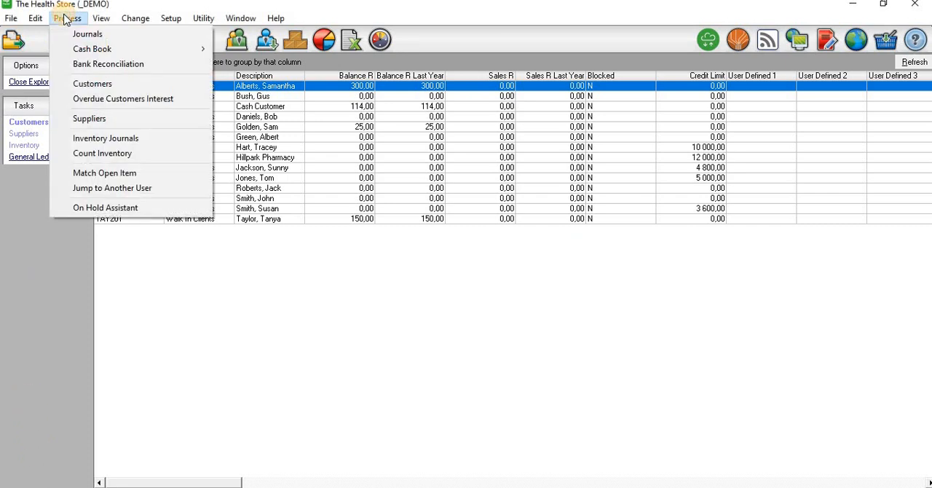
{"action": "left_click", "coordinate": [80, 88]}
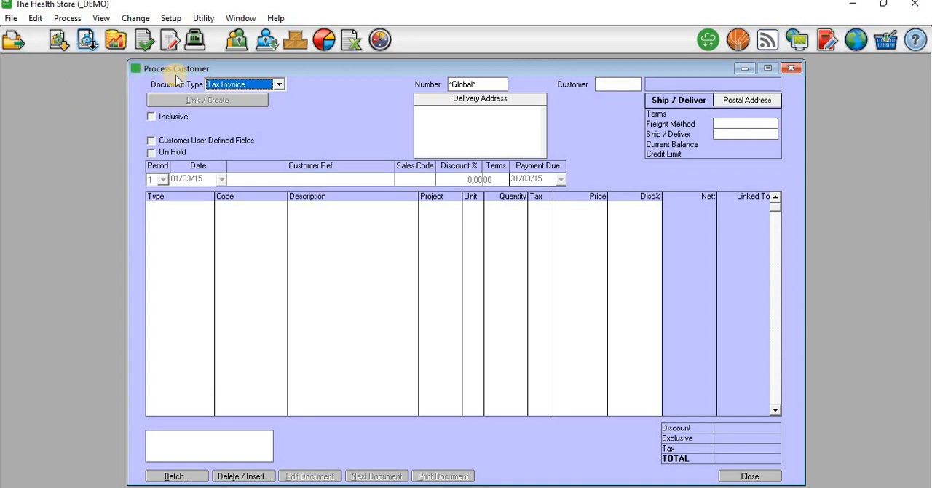
{"action": "left_click", "coordinate": [277, 85]}
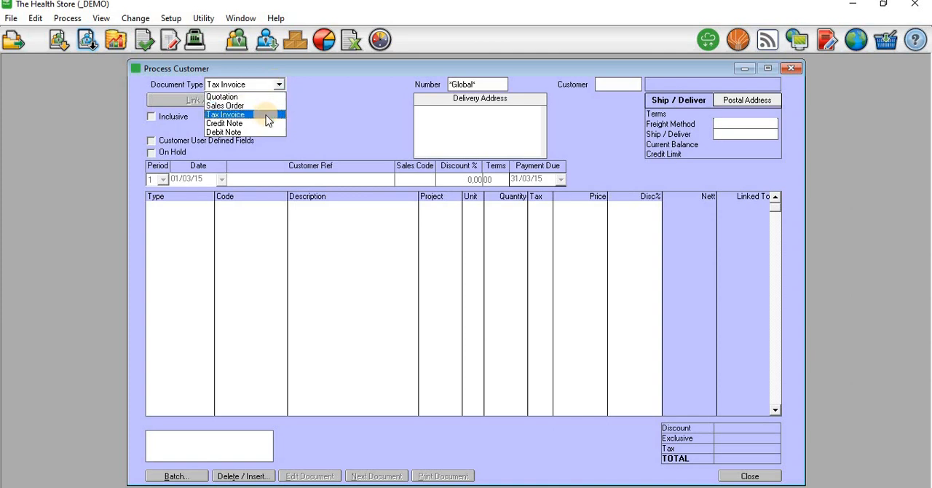
{"action": "left_click", "coordinate": [265, 115]}
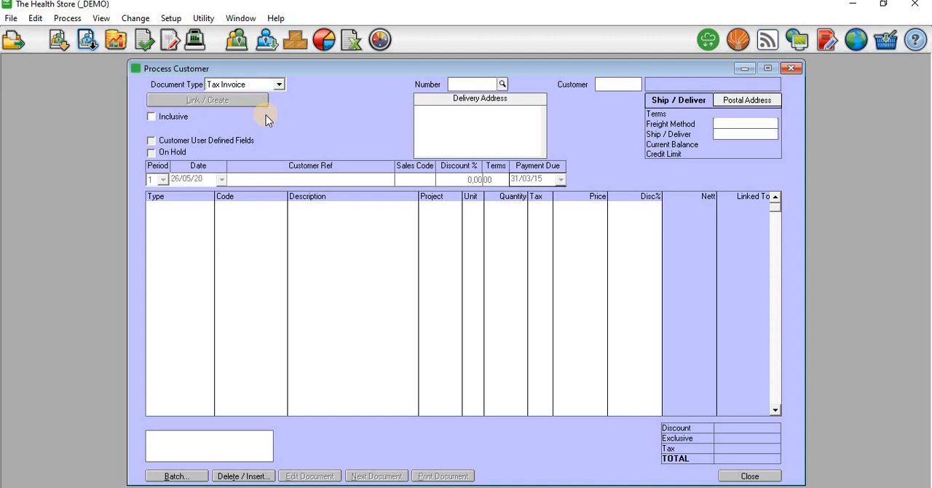
- Keep automatic numbering for the invoice and assign it to the first customer in the customer list
{"action": "key", "text": "Return"}
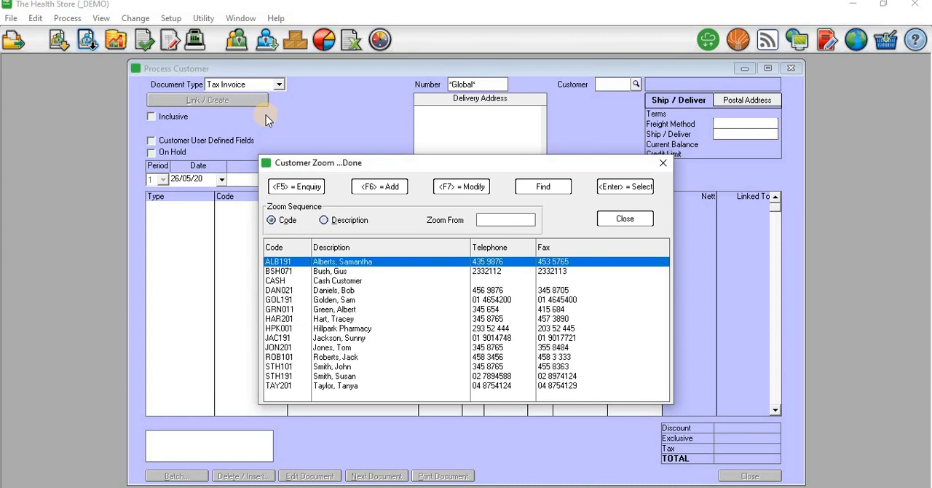
{"action": "key", "text": "Return"}
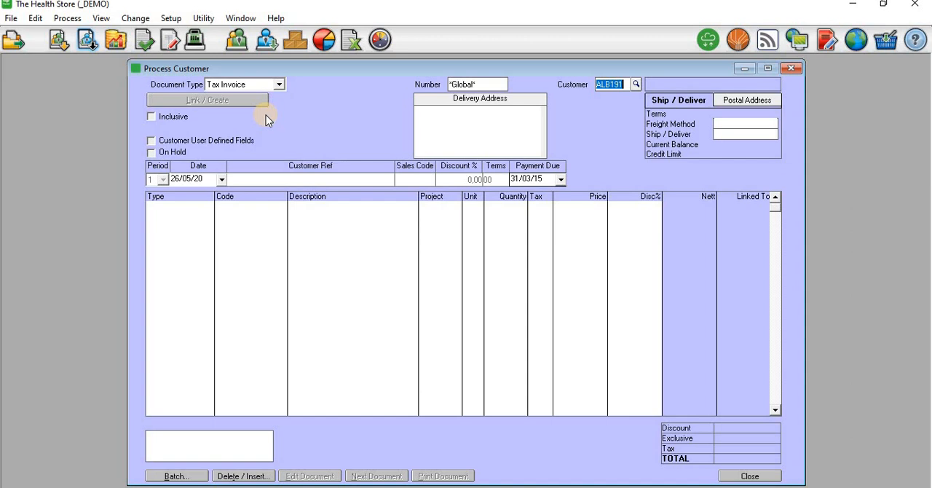
{"action": "left_click", "coordinate": [266, 118]}
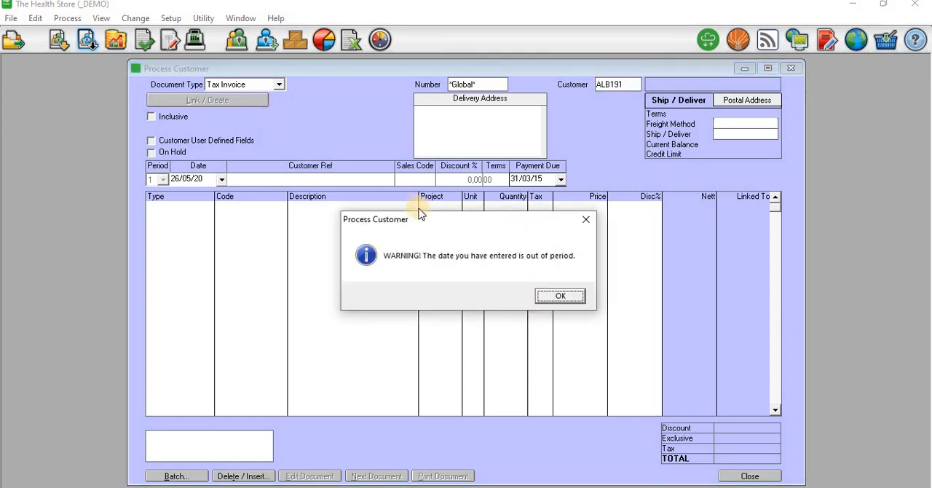
{"action": "left_click", "coordinate": [562, 295]}
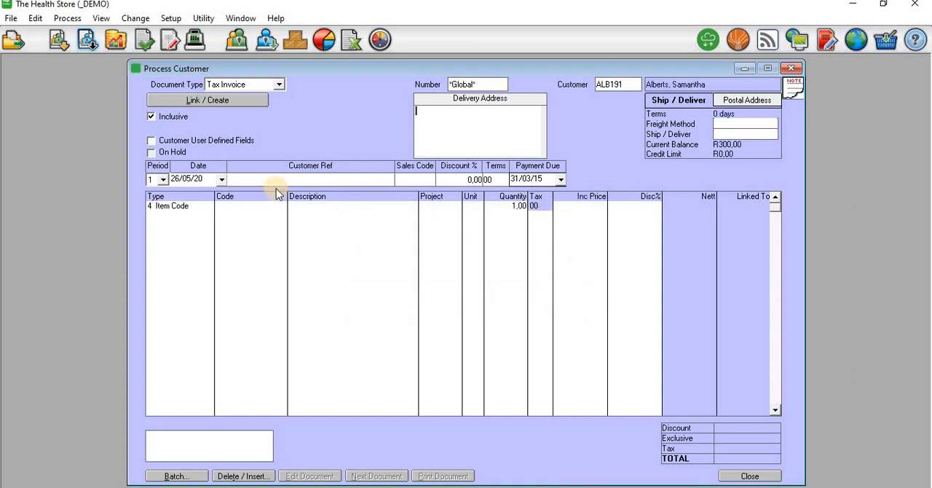
- Switch the invoice from inclusive to exclusive pricing and back to inclusive
{"action": "left_click", "coordinate": [149, 116]}
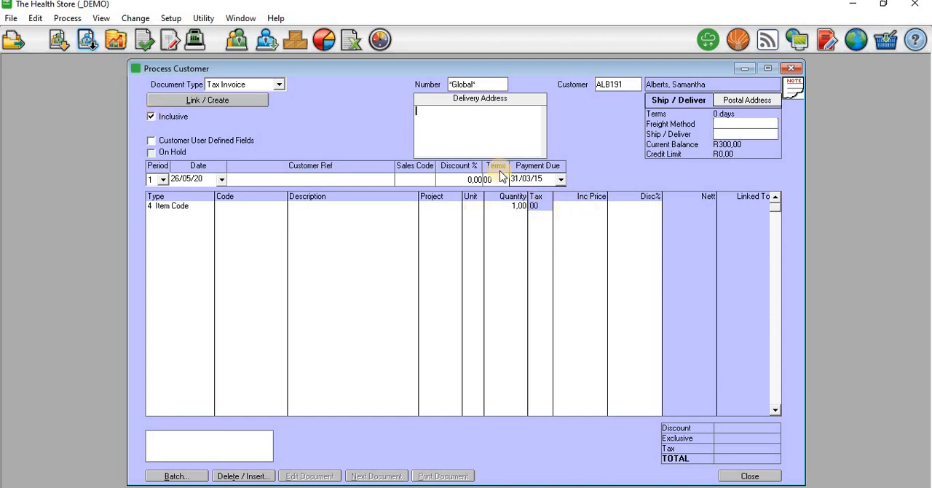
{"action": "left_click", "coordinate": [152, 118]}
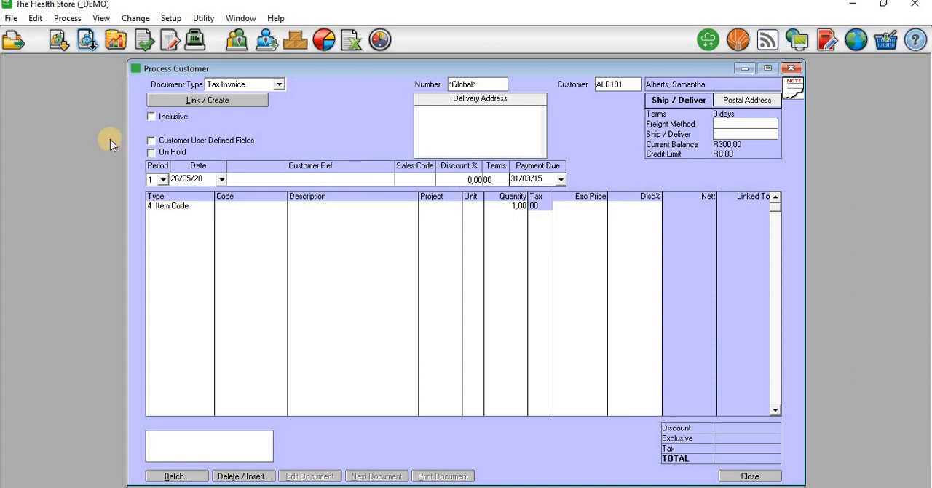
{"action": "left_click", "coordinate": [150, 117]}
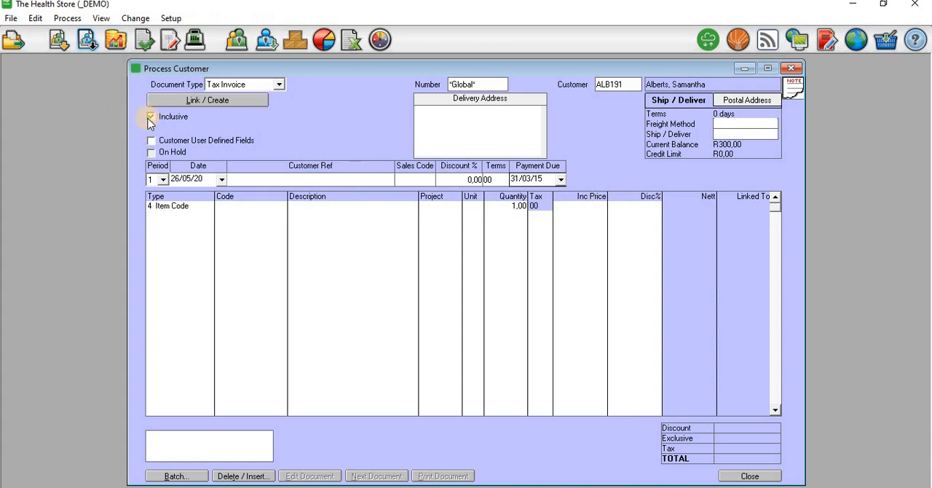
- Accept the default period, date, discount, terms and payment due date, leaving the customer reference and sales code blank, to reach the first invoice line
{"action": "key", "text": "Tab"}
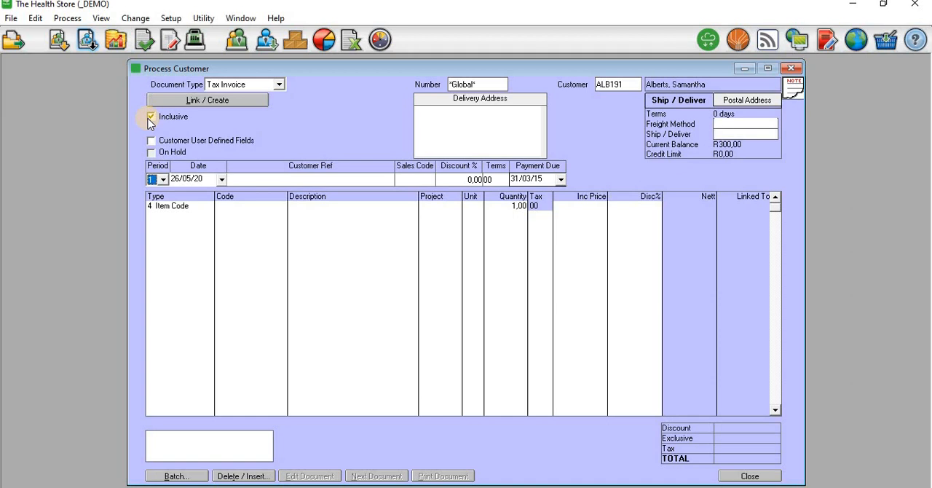
{"action": "key", "text": "Tab"}
{"action": "key", "text": "Tab"}
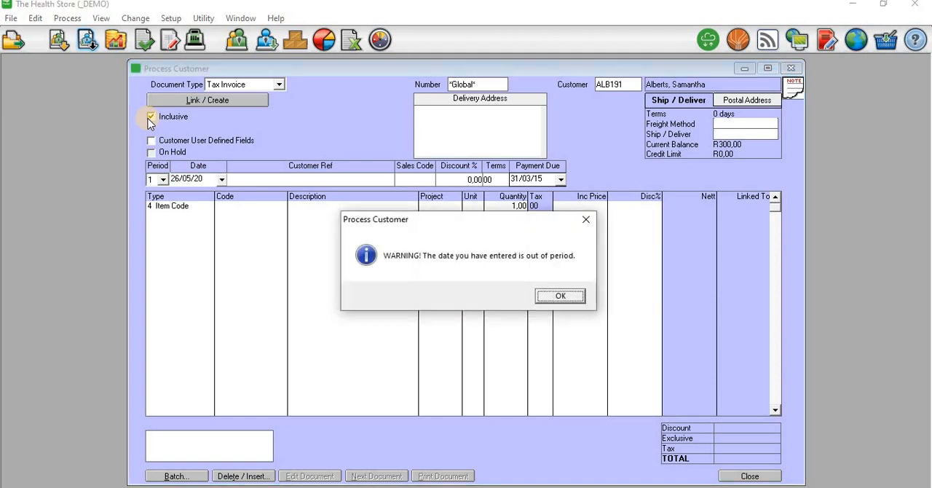
{"action": "left_click", "coordinate": [549, 298]}
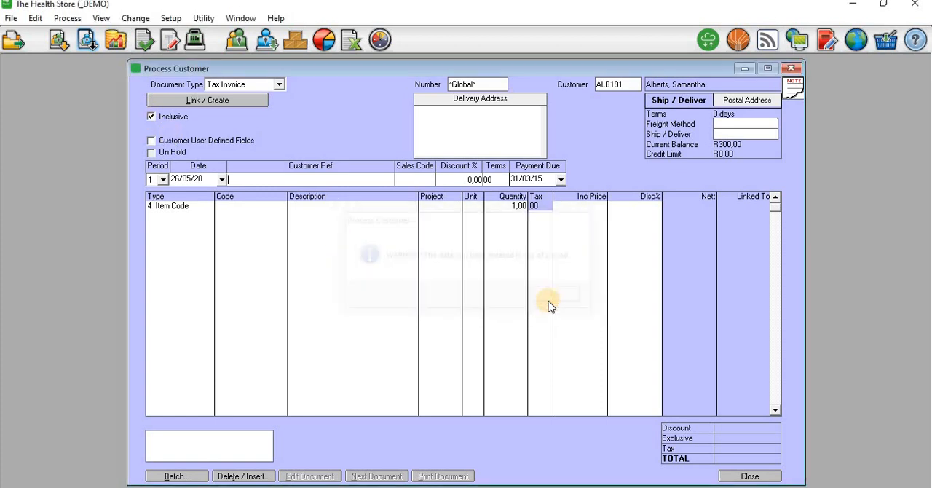
{"action": "key", "text": "Tab"}
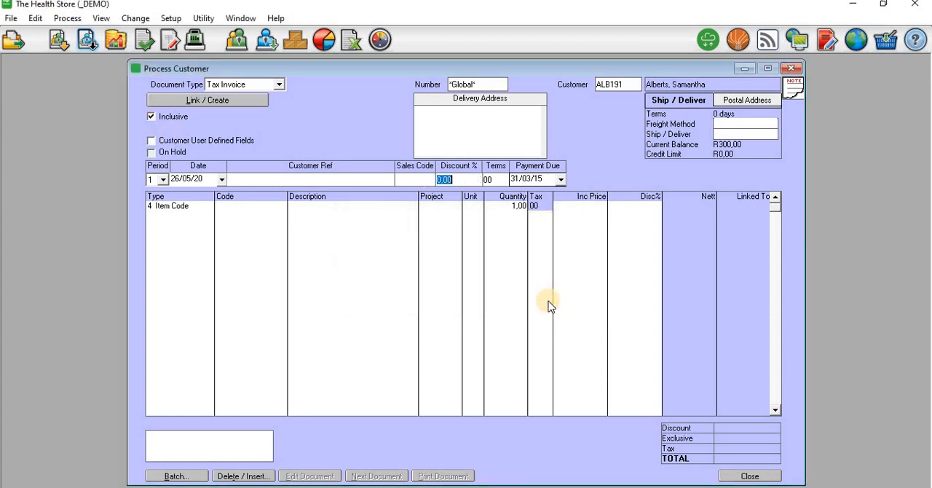
{"action": "key", "text": "Tab"}
{"action": "key", "text": "Tab"}
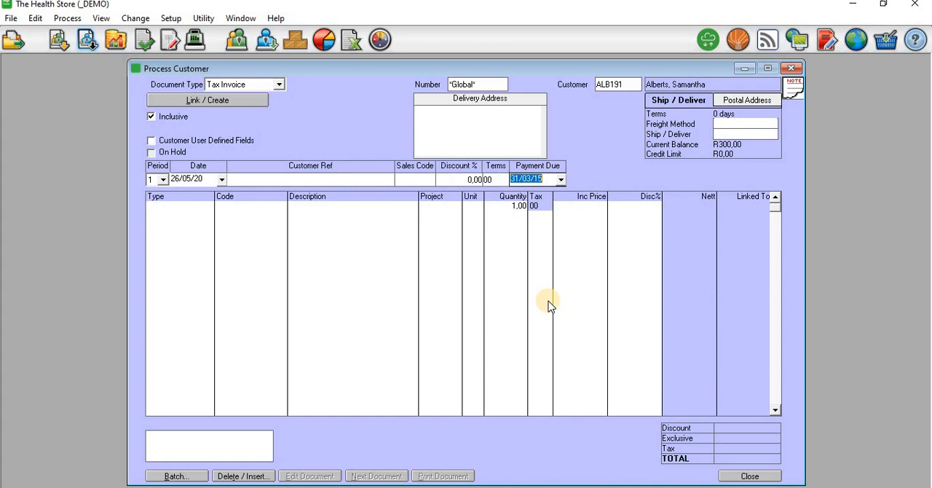
{"action": "key", "text": "Tab"}
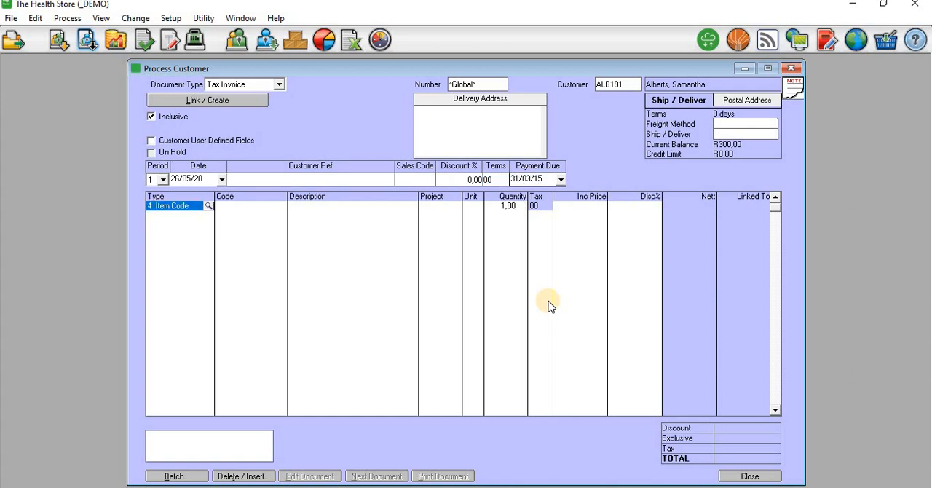
- Keep Item Code as the first line's type and add inventory item BALL017 Massage Balls without a project
{"action": "left_click", "coordinate": [208, 206]}
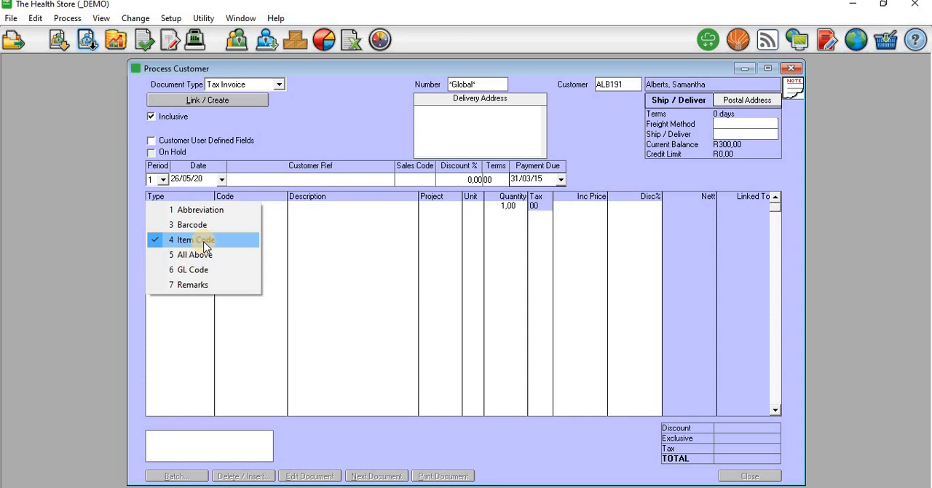
{"action": "left_click", "coordinate": [204, 247]}
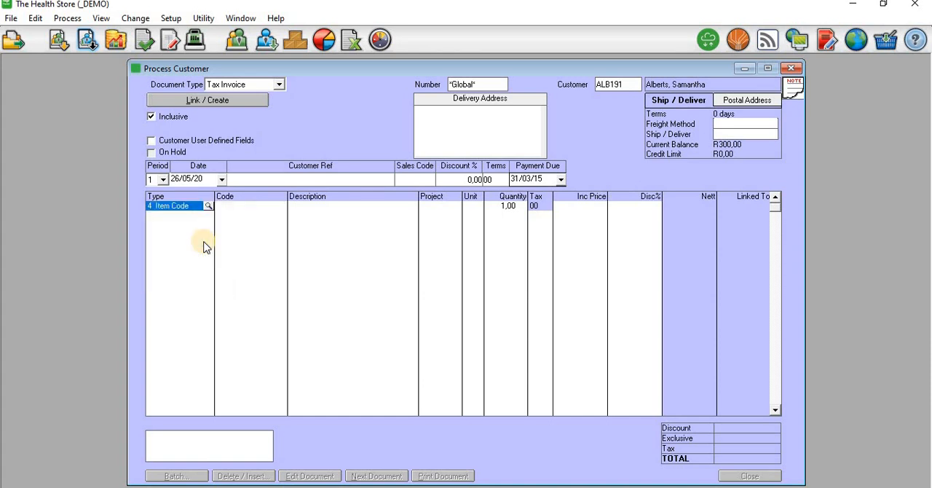
{"action": "key", "text": "Tab"}
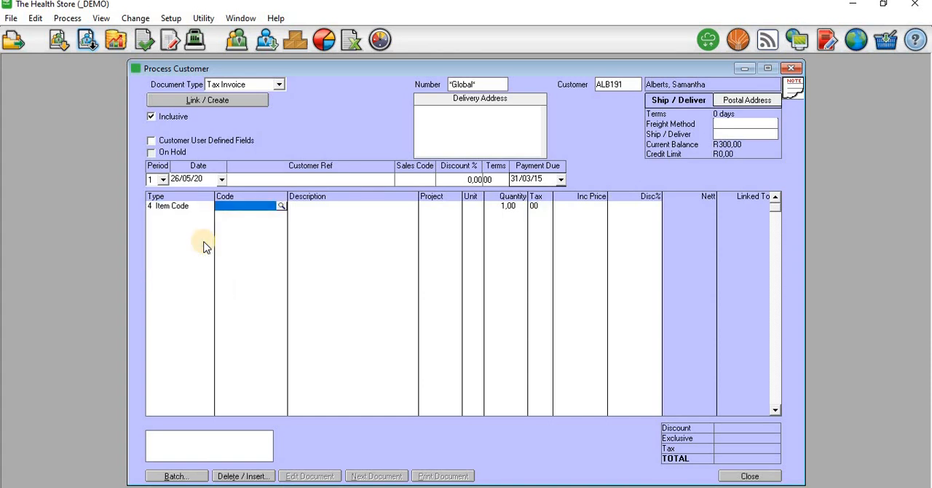
{"action": "key", "text": "Return"}
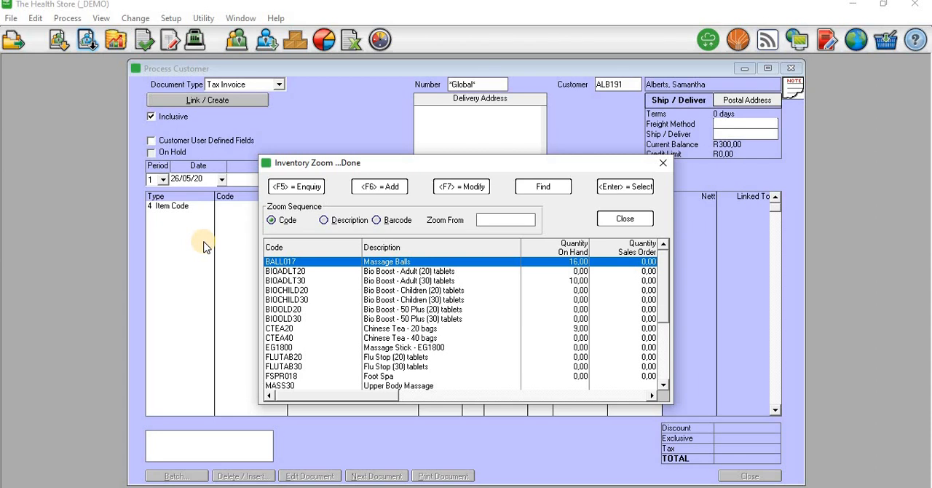
{"action": "key", "text": "Return"}
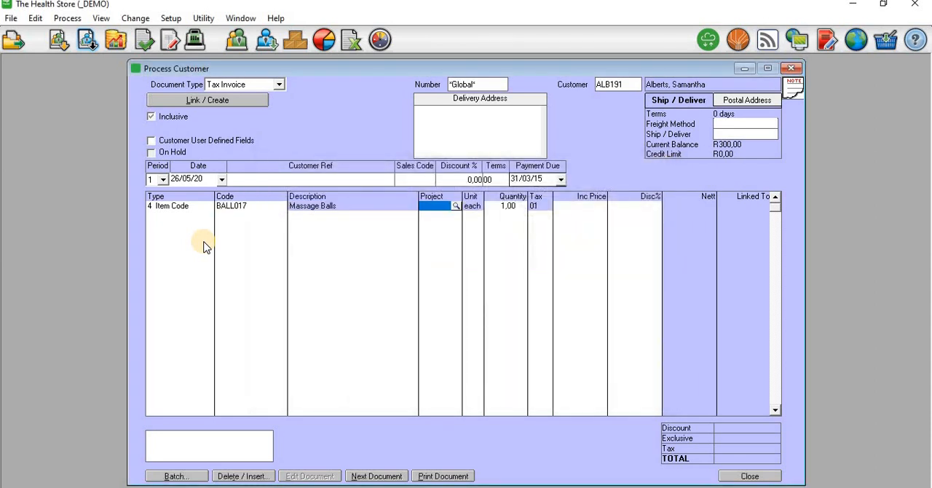
{"action": "key", "text": "Return"}
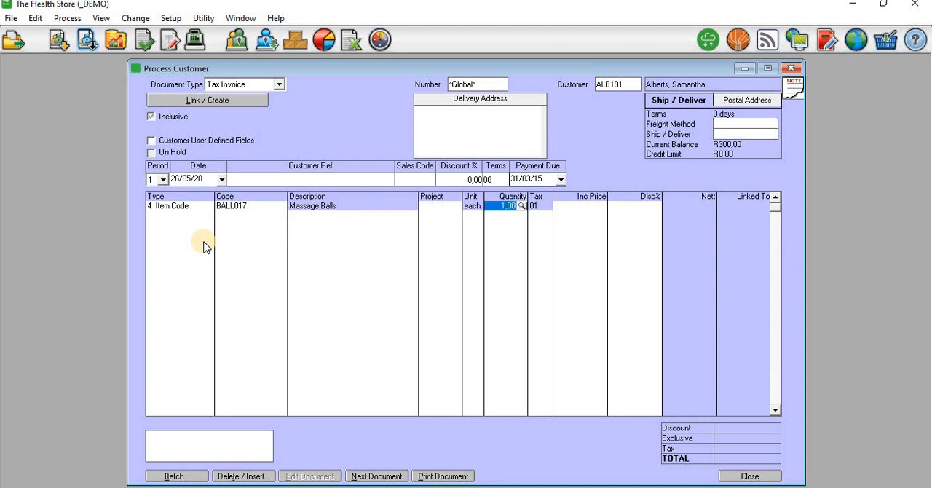
- Set the quantity of the Massage Balls line to 5
{"action": "left_click", "coordinate": [509, 206]}
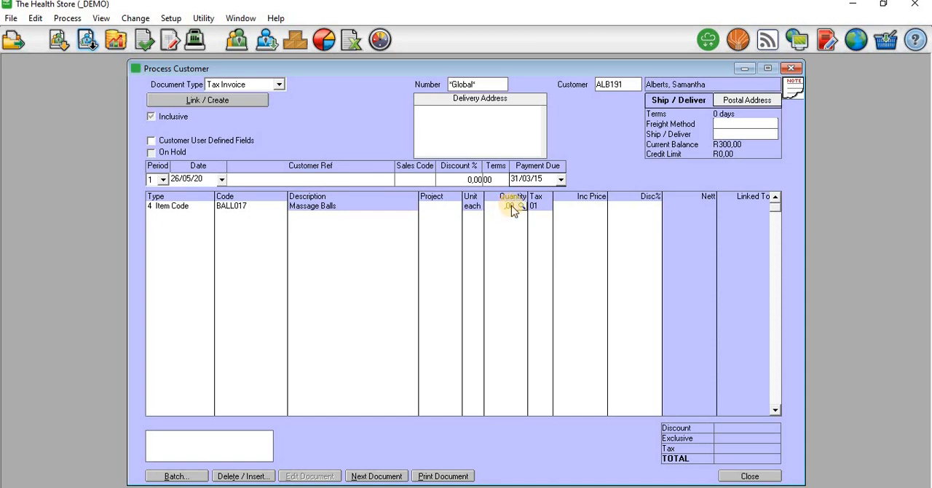
{"action": "double_click", "coordinate": [511, 207]}
{"action": "key", "text": "BackSpace"}
{"action": "type", "text": "5"}
{"action": "key", "text": "Return"}
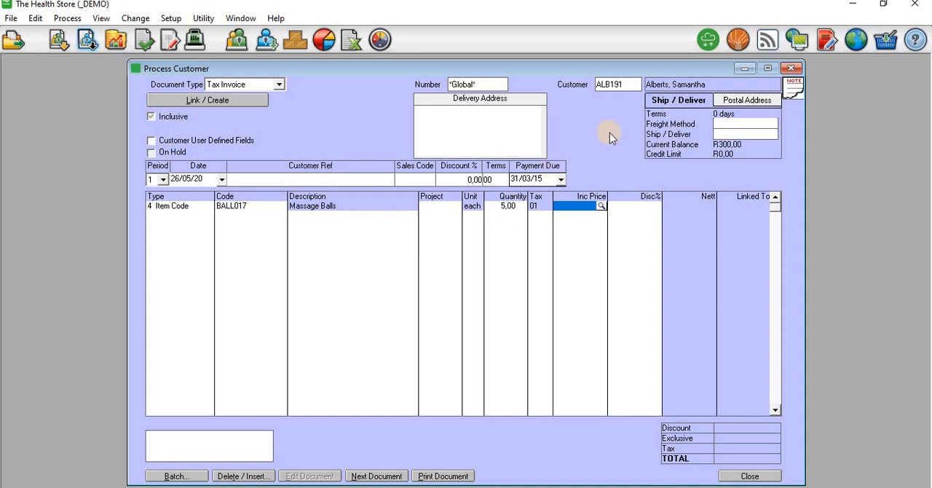
- Check the selling prices of the Massage Balls, then set the line's inclusive price to 50 with no discount and complete the line
{"action": "left_click", "coordinate": [601, 208]}
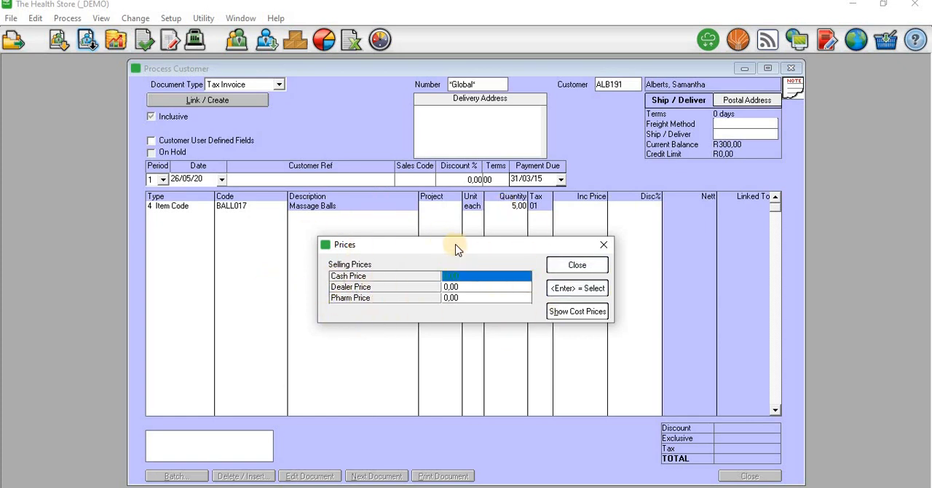
{"action": "left_click", "coordinate": [555, 264]}
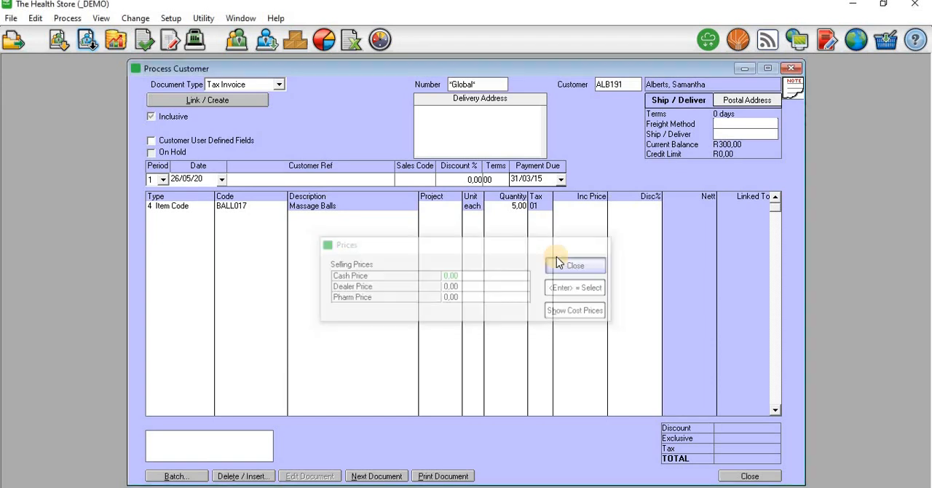
{"action": "left_click", "coordinate": [593, 207]}
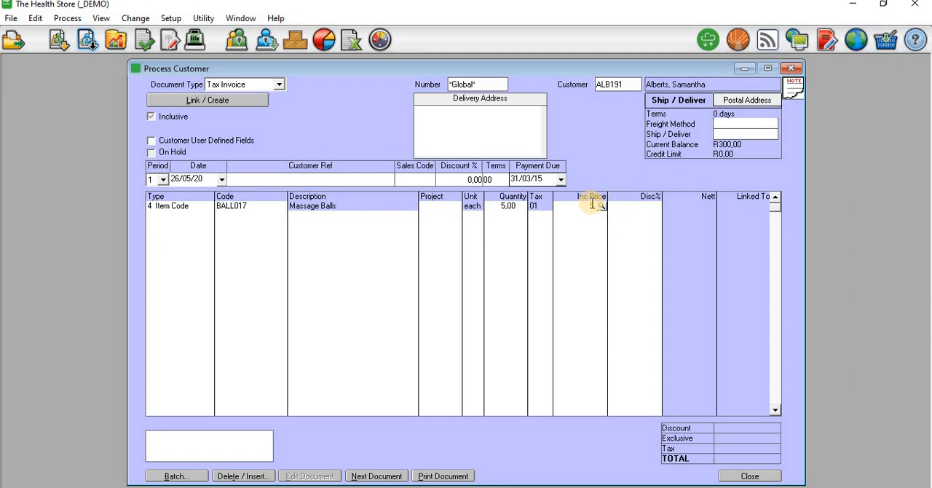
{"action": "type", "text": "50"}
{"action": "key", "text": "Tab"}
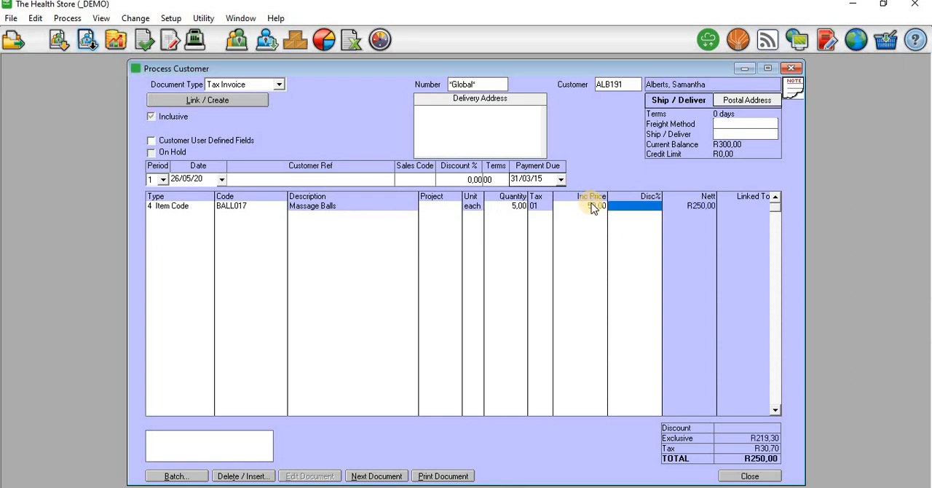
{"action": "key", "text": "Tab"}
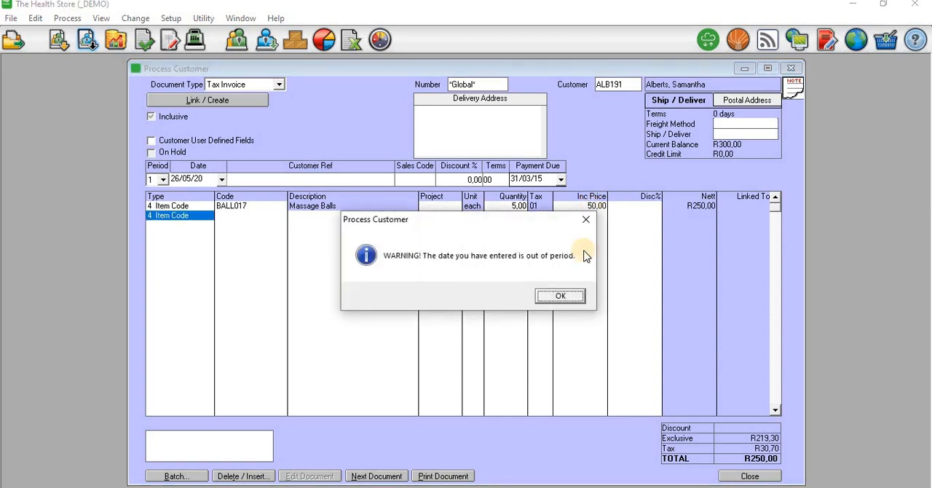
{"action": "left_click", "coordinate": [560, 295]}
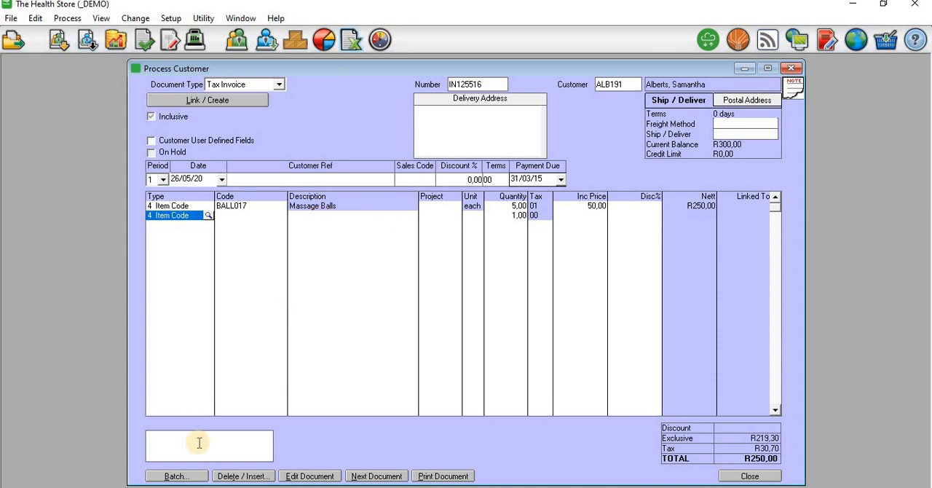
- Update the customer invoice batch, accepting the out-of-period date
{"action": "left_click", "coordinate": [196, 477]}
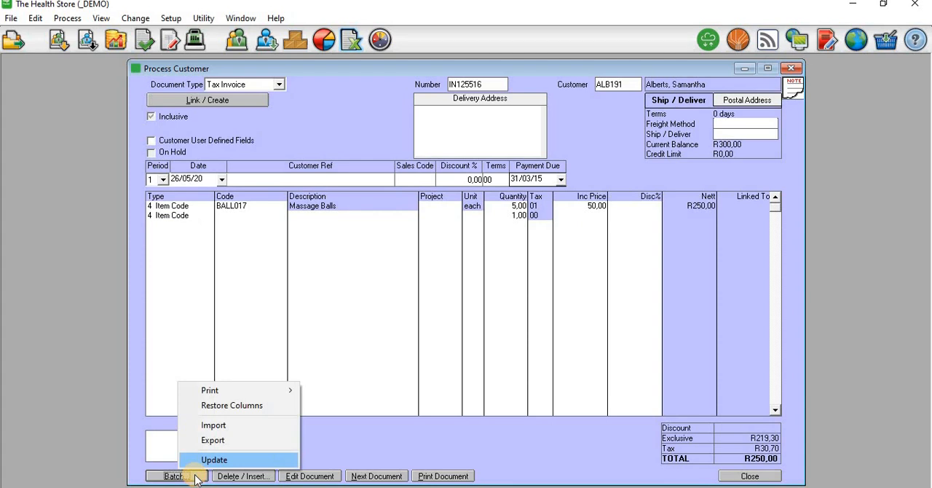
{"action": "left_click", "coordinate": [209, 461]}
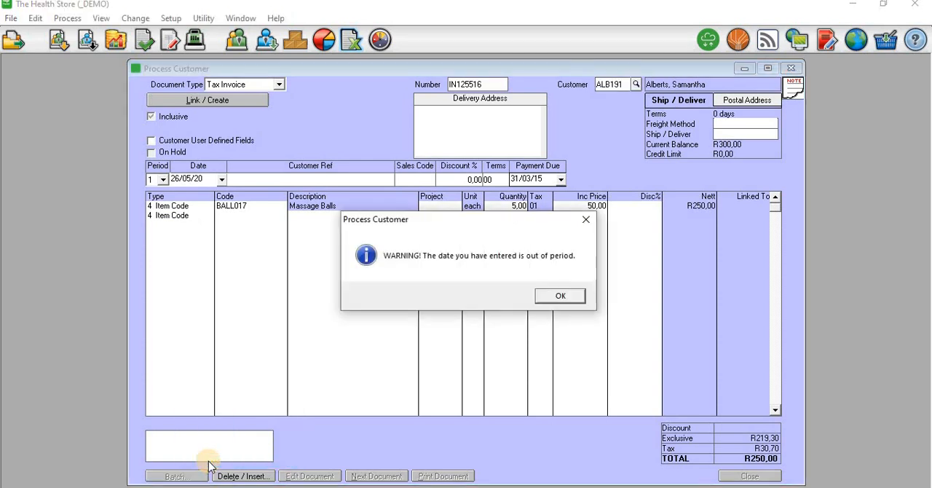
{"action": "left_click", "coordinate": [566, 295]}
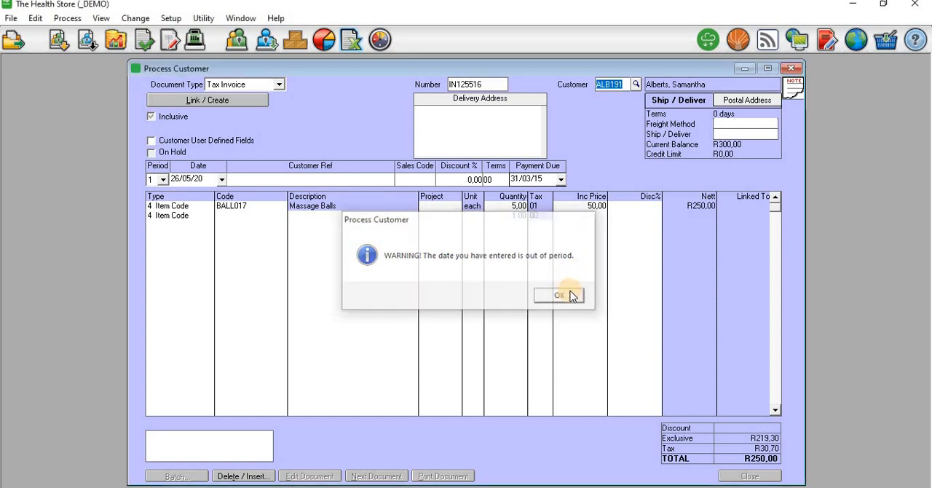